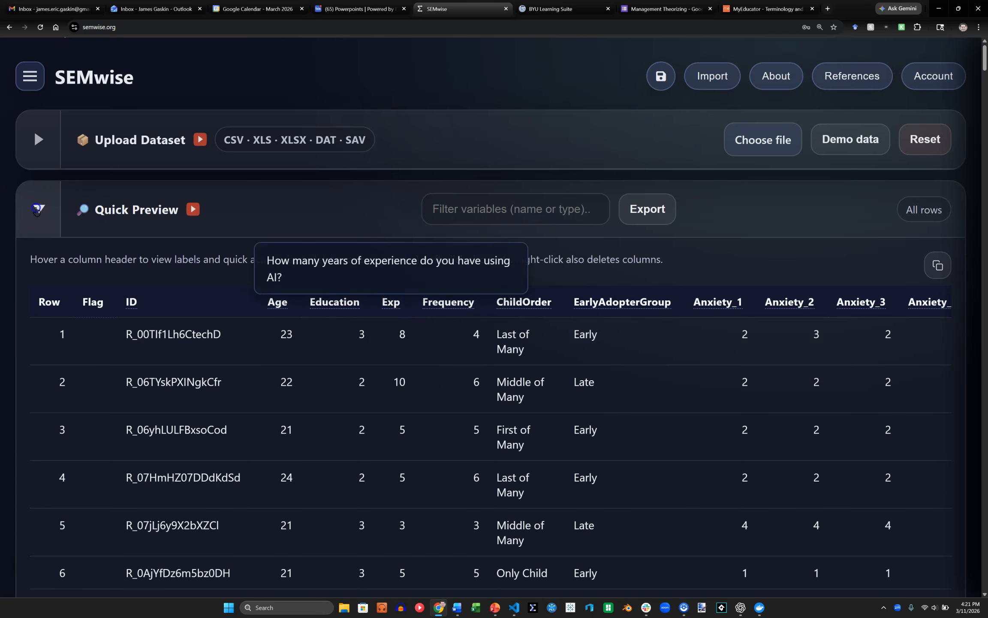
Review the variable types and descriptive statistics in the Variable Summary, and return to the Quick Preview.
{"action": "left_click", "coordinate": [39, 209]}
{"action": "left_click", "coordinate": [43, 279]}
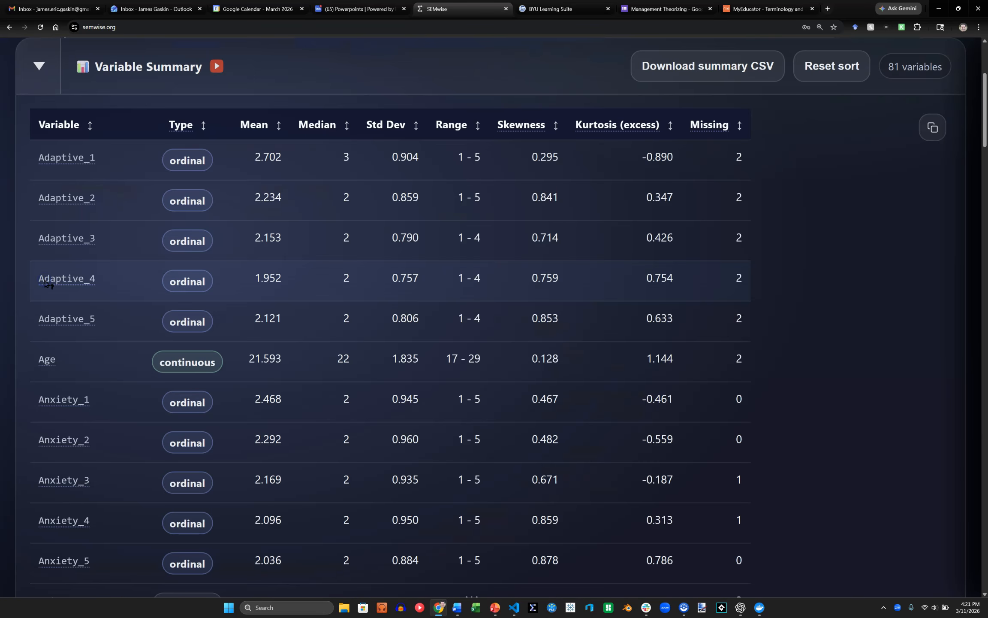
{"action": "scroll", "coordinate": [97, 360], "scroll_direction": "down", "scroll_amount": 5}
{"action": "scroll", "coordinate": [98, 371], "scroll_direction": "down", "scroll_amount": 5}
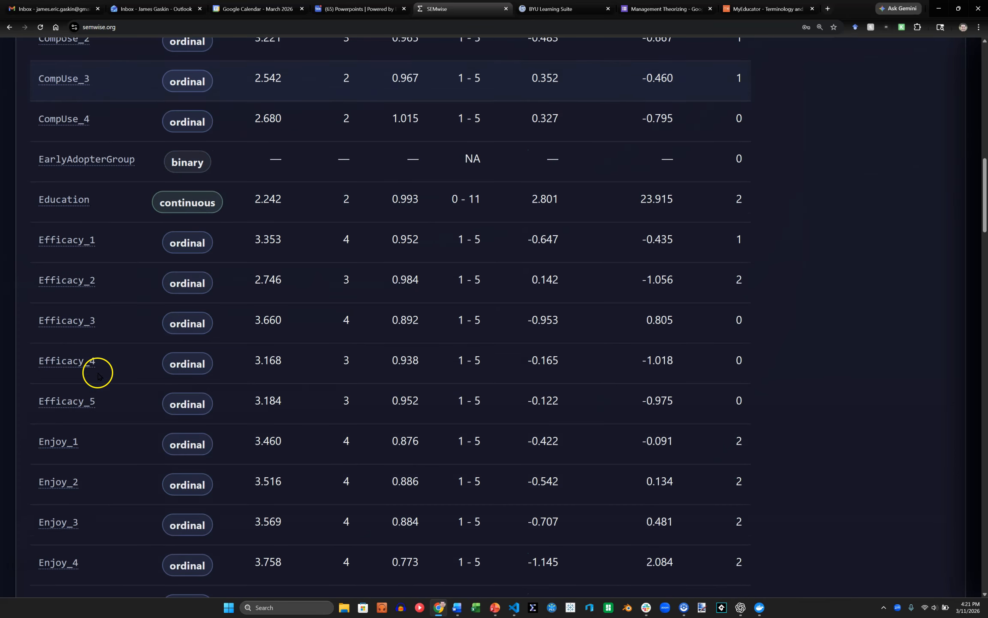
{"action": "scroll", "coordinate": [75, 439], "scroll_direction": "down", "scroll_amount": 4}
{"action": "scroll", "coordinate": [77, 440], "scroll_direction": "down", "scroll_amount": 4}
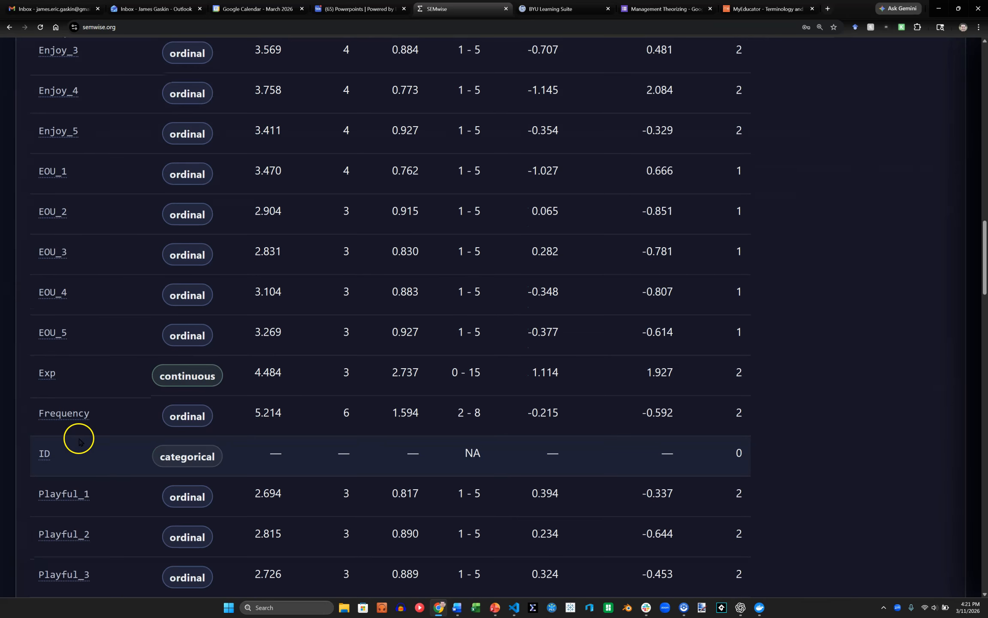
{"action": "mouse_move", "coordinate": [51, 375]}
{"action": "scroll", "coordinate": [51, 376], "scroll_direction": "up", "scroll_amount": 20}
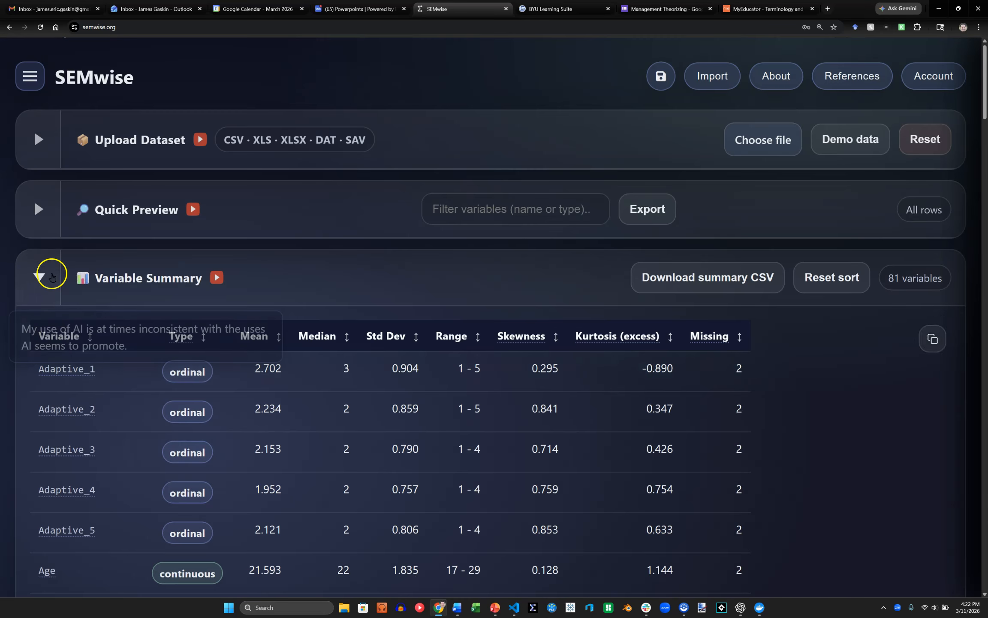
{"action": "left_click", "coordinate": [28, 279]}
{"action": "left_click", "coordinate": [36, 226]}
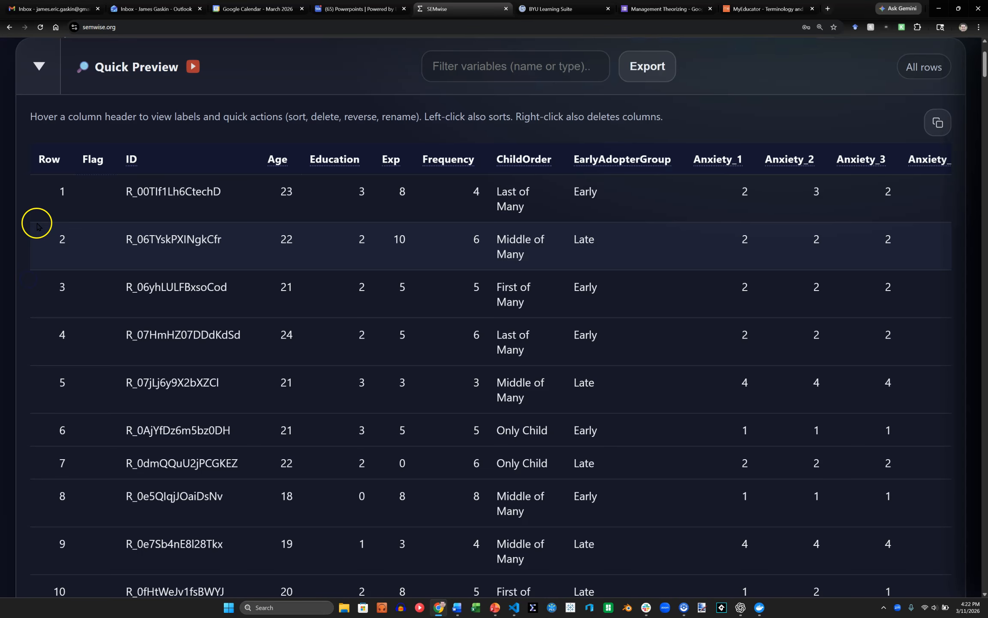
Sort the dataset rows by Age in ascending order, and reverse the sort to descending.
{"action": "mouse_move", "coordinate": [125, 175]}
{"action": "mouse_move", "coordinate": [275, 161]}
{"action": "left_click", "coordinate": [232, 206]}
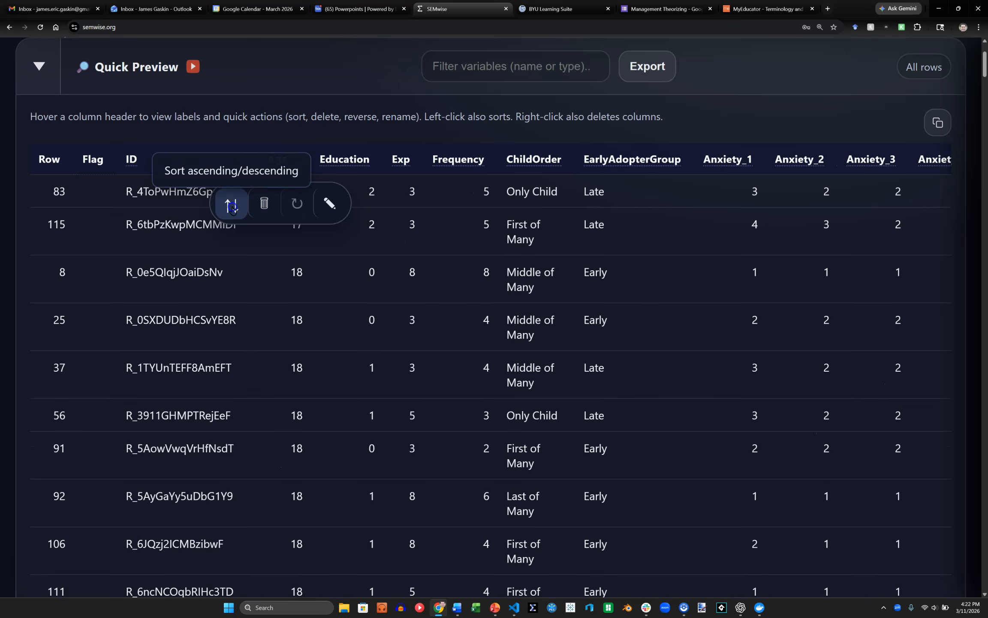
{"action": "left_click", "coordinate": [232, 208]}
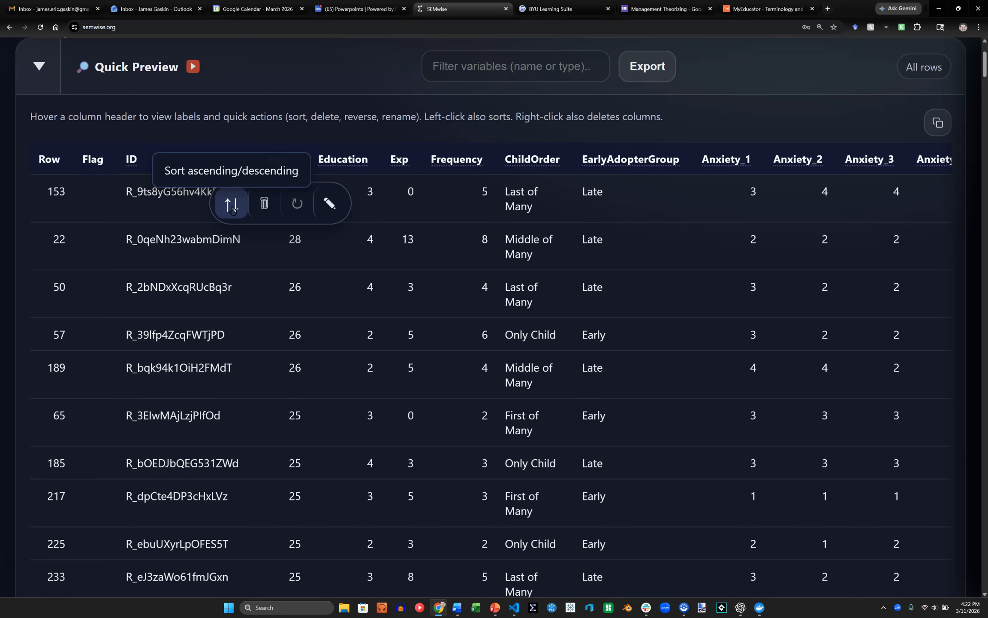
Reverse-code the SocDes_6 column using 5 as the highest possible value in its ordinal scale.
{"action": "scroll", "coordinate": [717, 198], "scroll_direction": "right", "scroll_amount": 15}
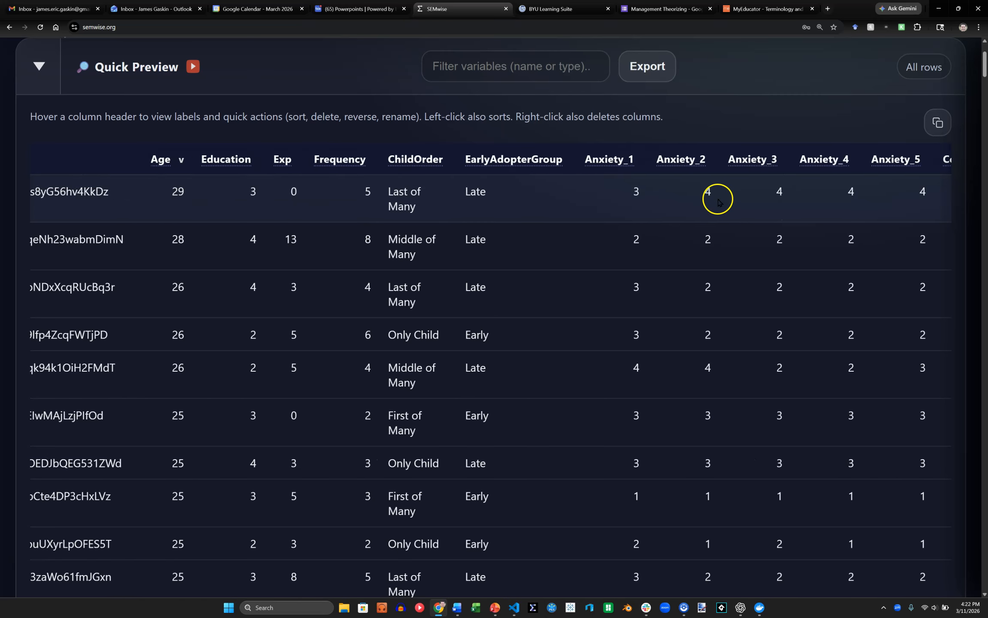
{"action": "scroll", "coordinate": [723, 203], "scroll_direction": "right", "scroll_amount": 15}
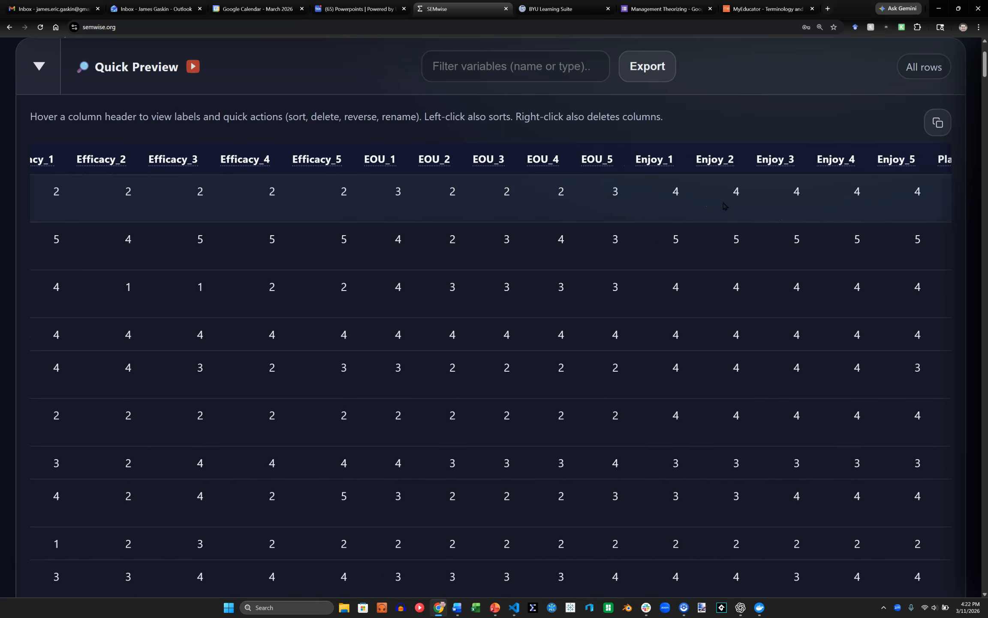
{"action": "scroll", "coordinate": [723, 207], "scroll_direction": "right", "scroll_amount": 15}
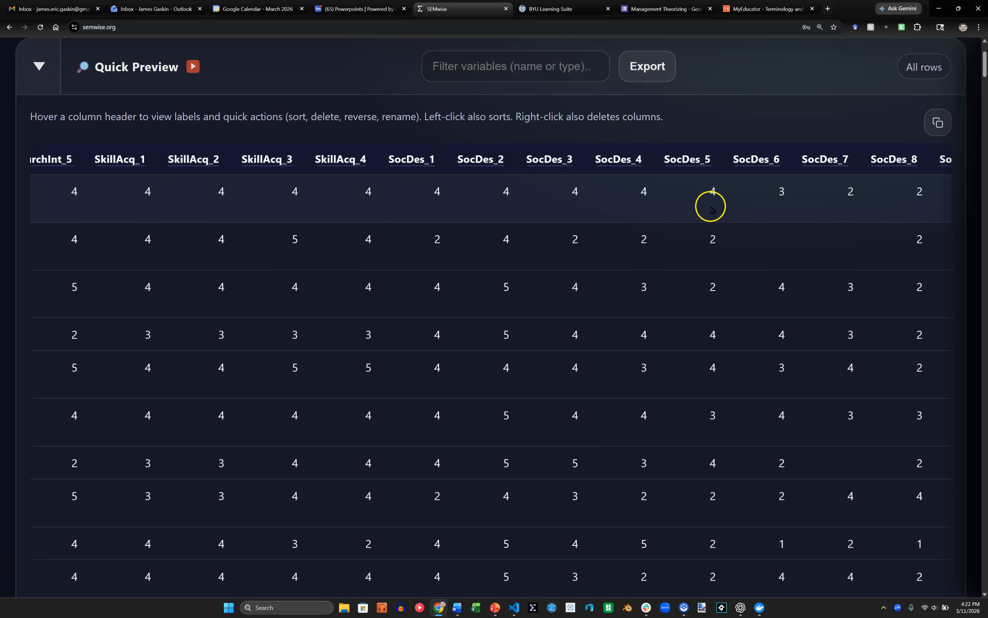
{"action": "mouse_move", "coordinate": [755, 166]}
{"action": "mouse_move", "coordinate": [693, 166]}
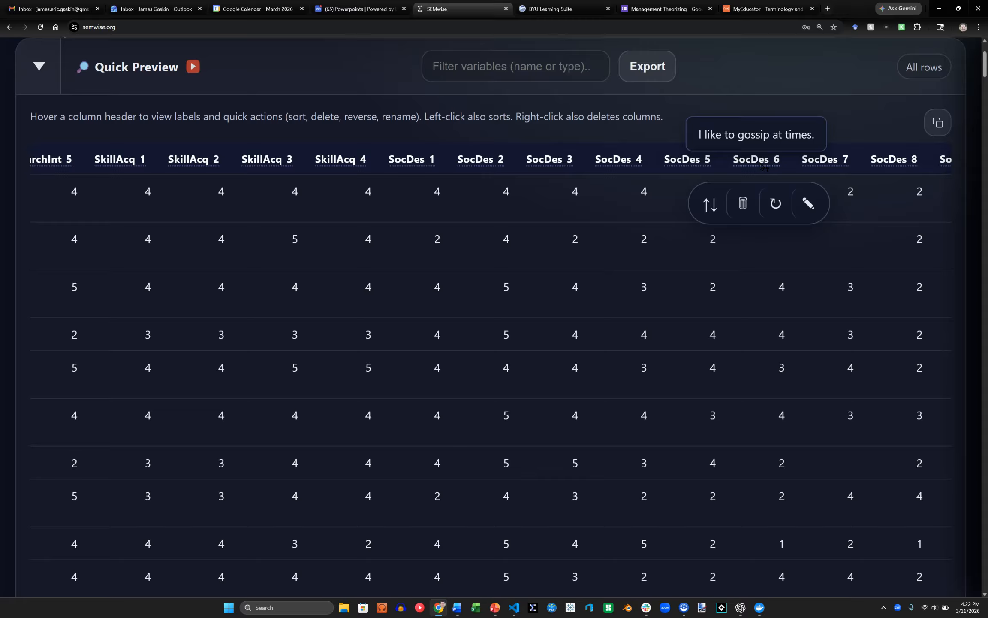
{"action": "left_click", "coordinate": [775, 205]}
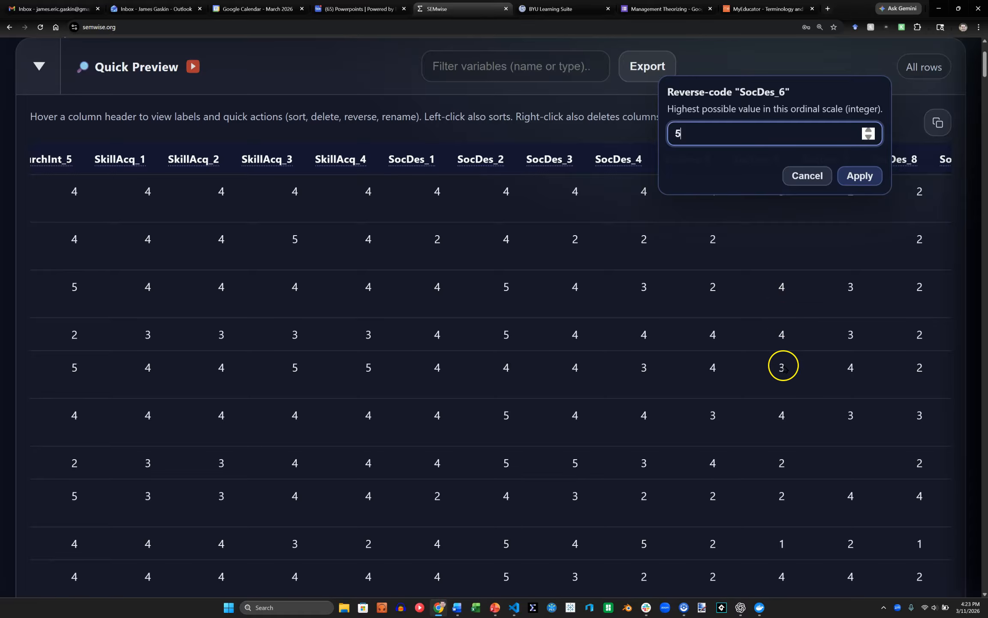
{"action": "left_click", "coordinate": [875, 179]}
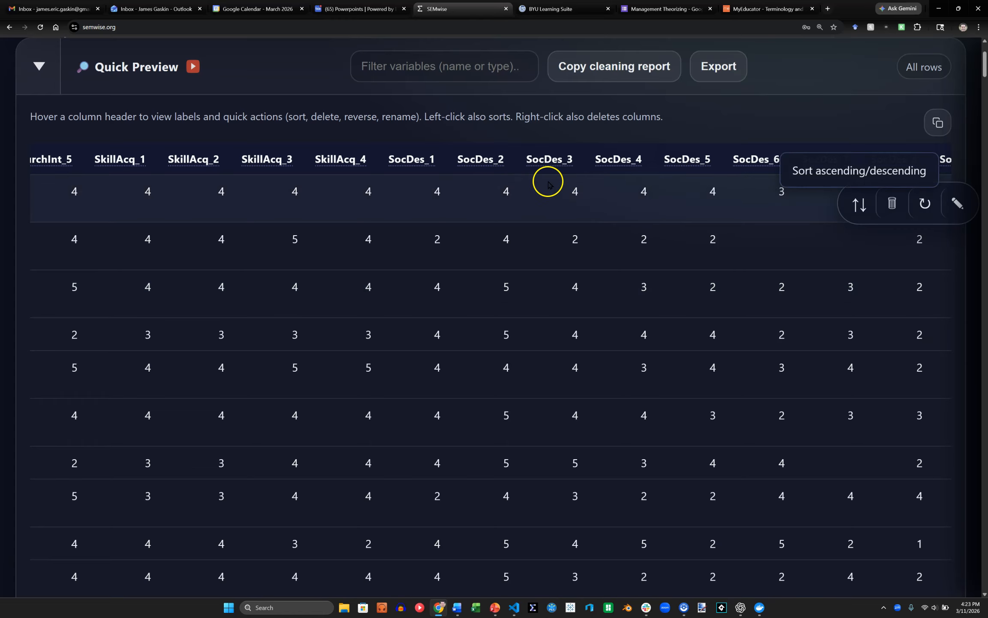
Sort the flagged rows first and delete the three flagged for missing data over 20% or same responses over 80%.
{"action": "scroll", "coordinate": [532, 184], "scroll_direction": "left", "scroll_amount": 4}
{"action": "scroll", "coordinate": [522, 186], "scroll_direction": "left", "scroll_amount": 20}
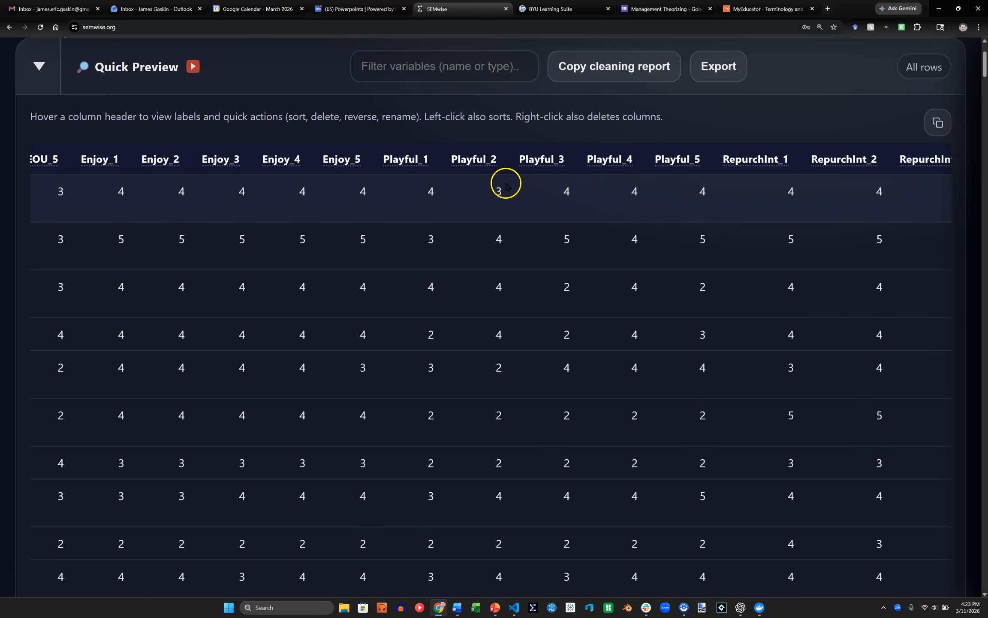
{"action": "scroll", "coordinate": [504, 185], "scroll_direction": "left", "scroll_amount": 15}
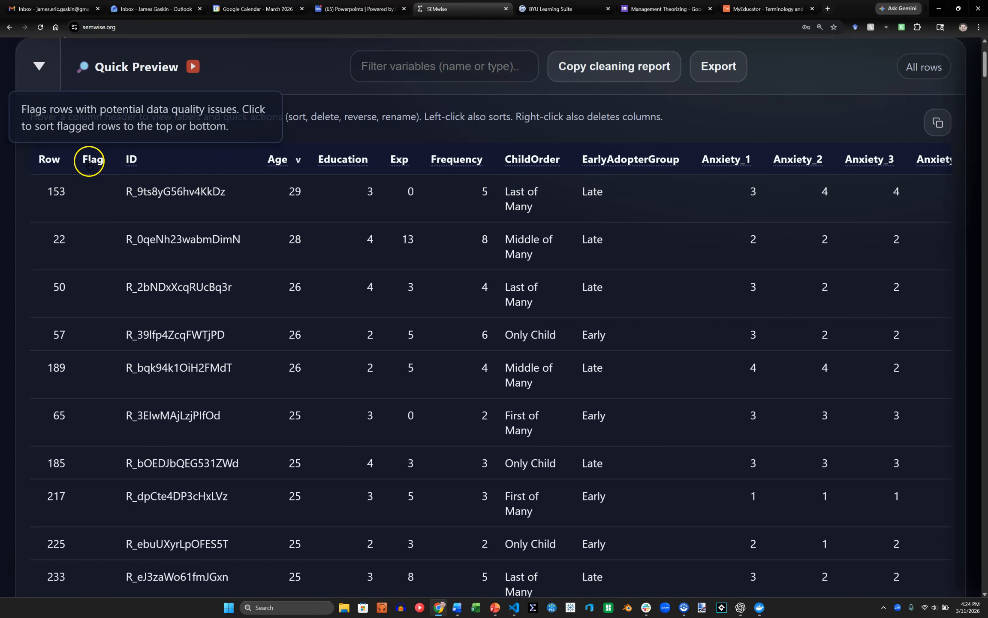
{"action": "left_click", "coordinate": [89, 162]}
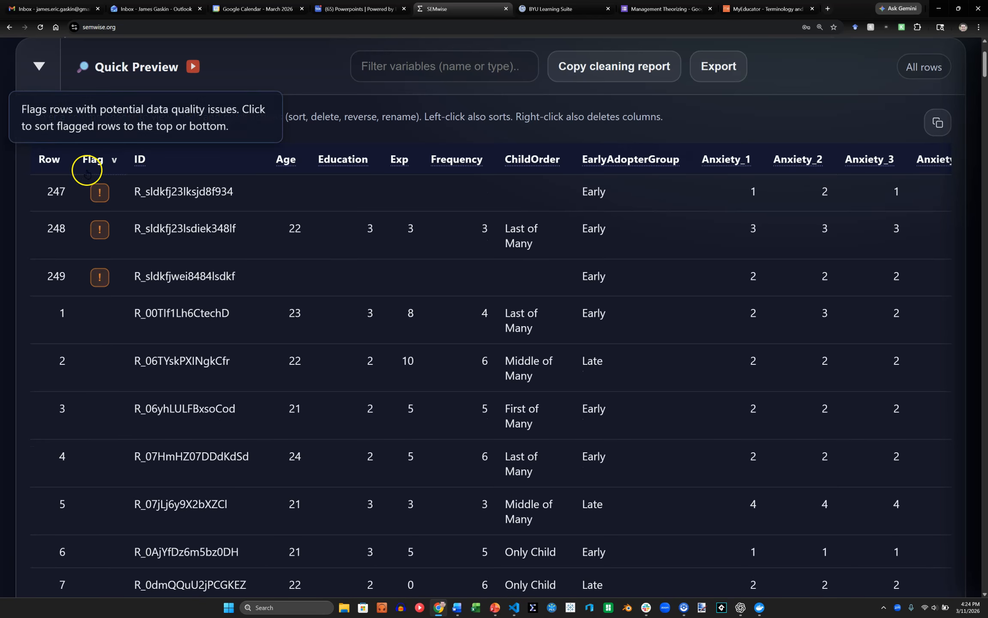
{"action": "left_click", "coordinate": [99, 193]}
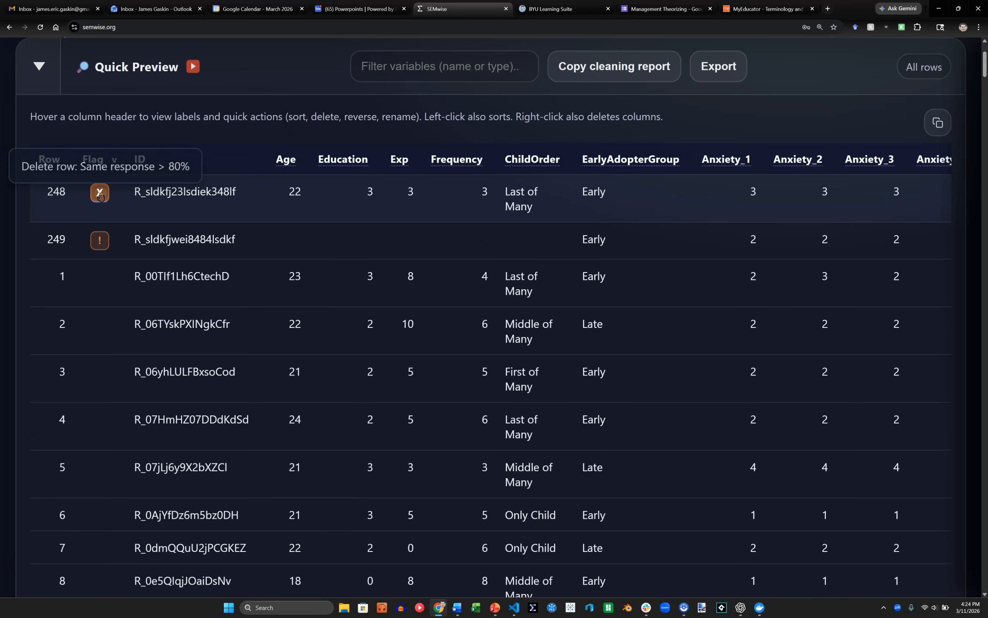
{"action": "left_click", "coordinate": [100, 194]}
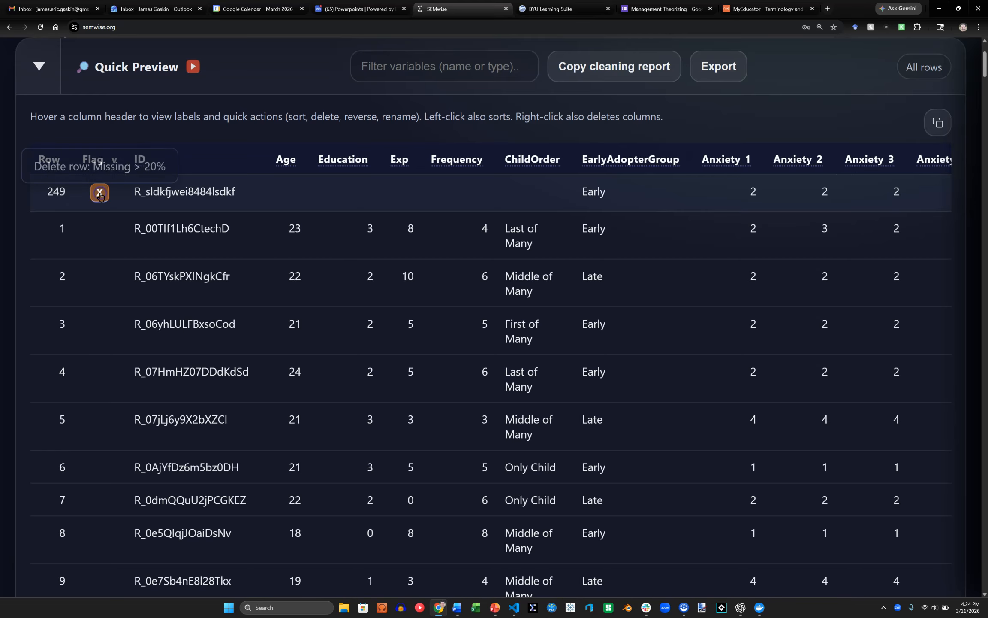
{"action": "left_click", "coordinate": [99, 194]}
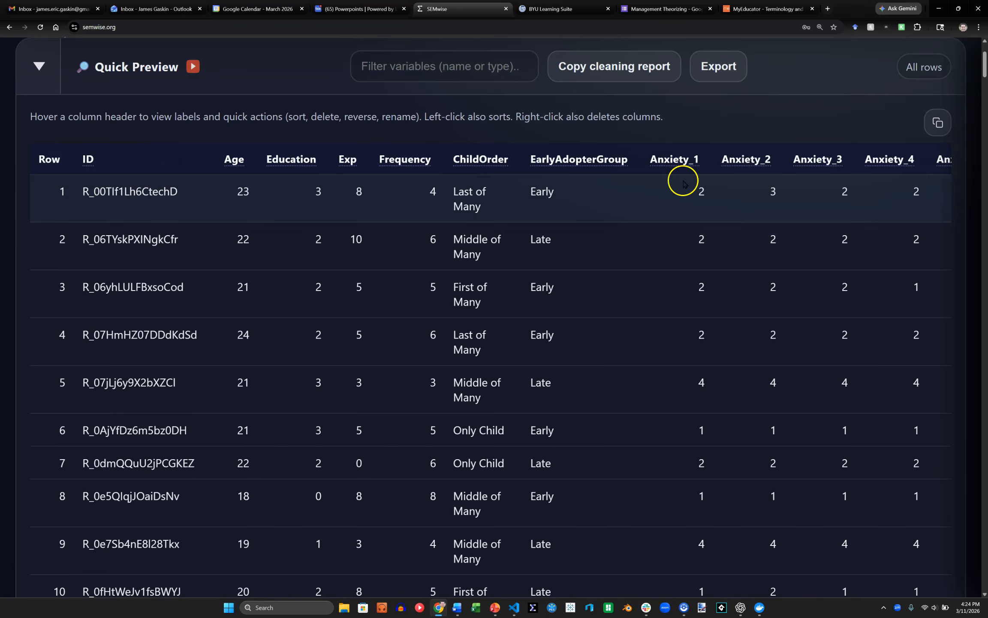
Copy the data cleaning report and paste it into the blank Word document.
{"action": "left_click", "coordinate": [620, 69]}
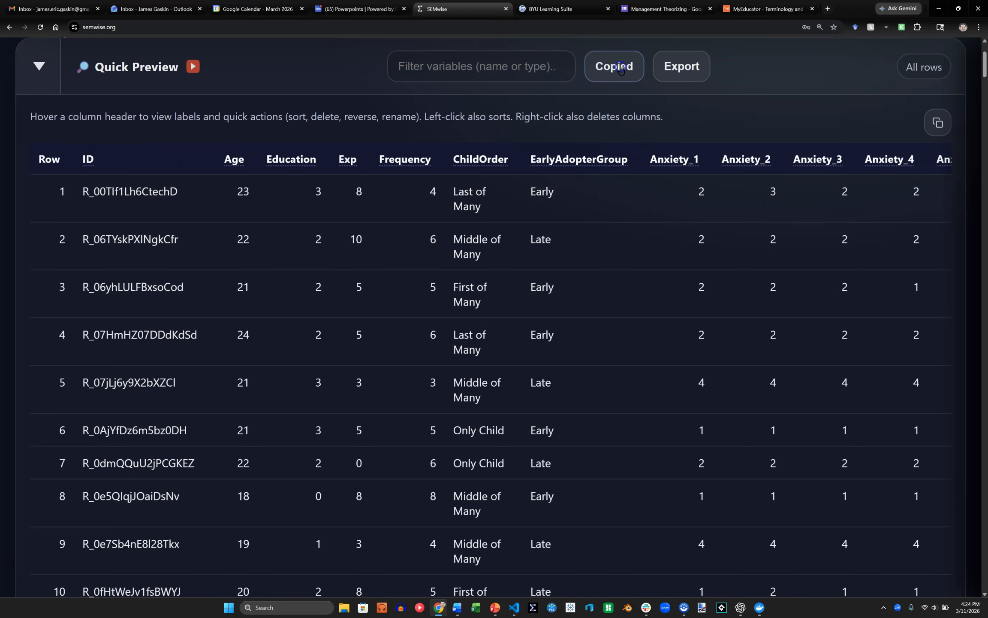
{"action": "key", "text": "alt+Tab"}
{"action": "key", "text": "alt+Tab"}
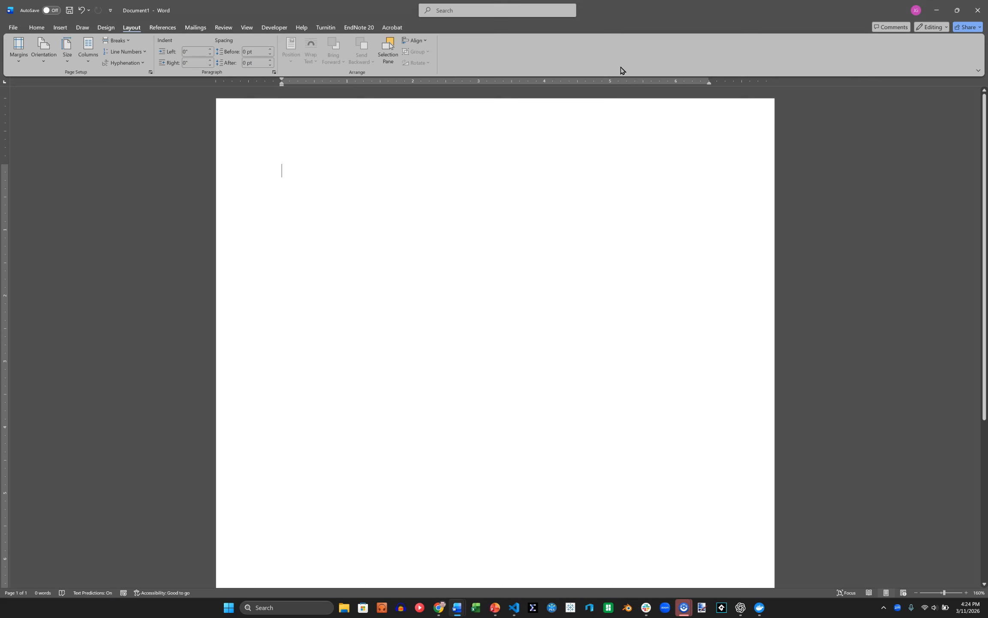
{"action": "key", "text": "ctrl+v"}
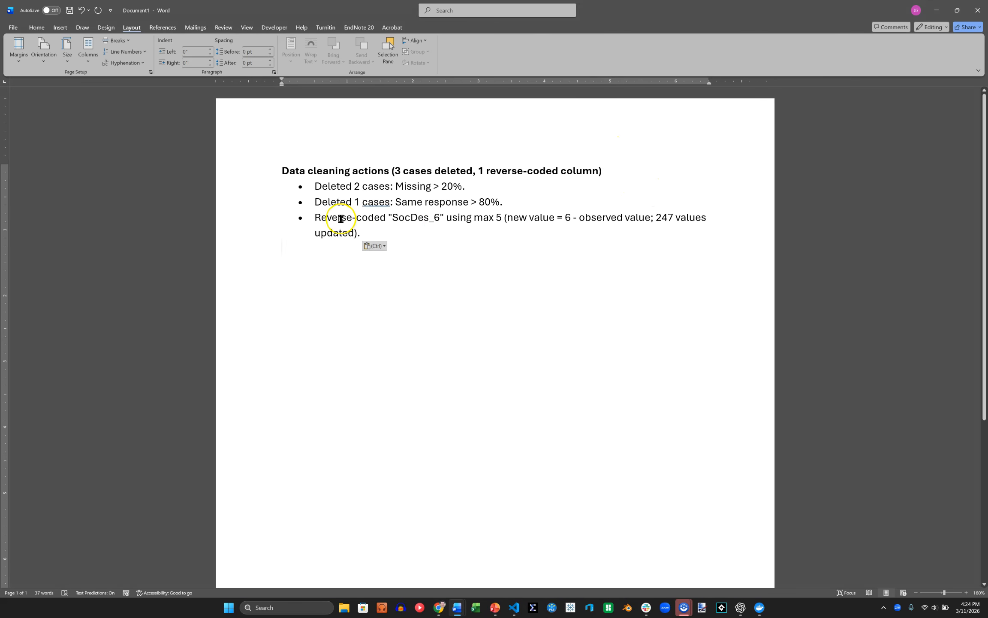
Read through the pasted cleaning report, examining the deleted-case reasons and the SocDes_6 reverse-coding formula.
{"action": "left_click_drag", "start_coordinate": [315, 186], "coordinate": [505, 187]}
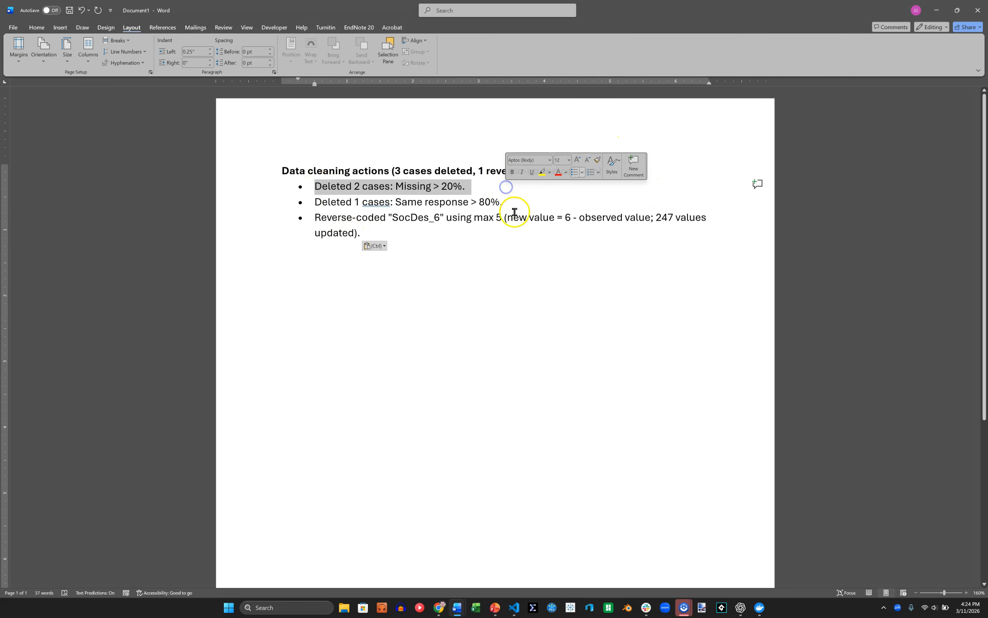
{"action": "left_click_drag", "start_coordinate": [322, 202], "coordinate": [503, 202]}
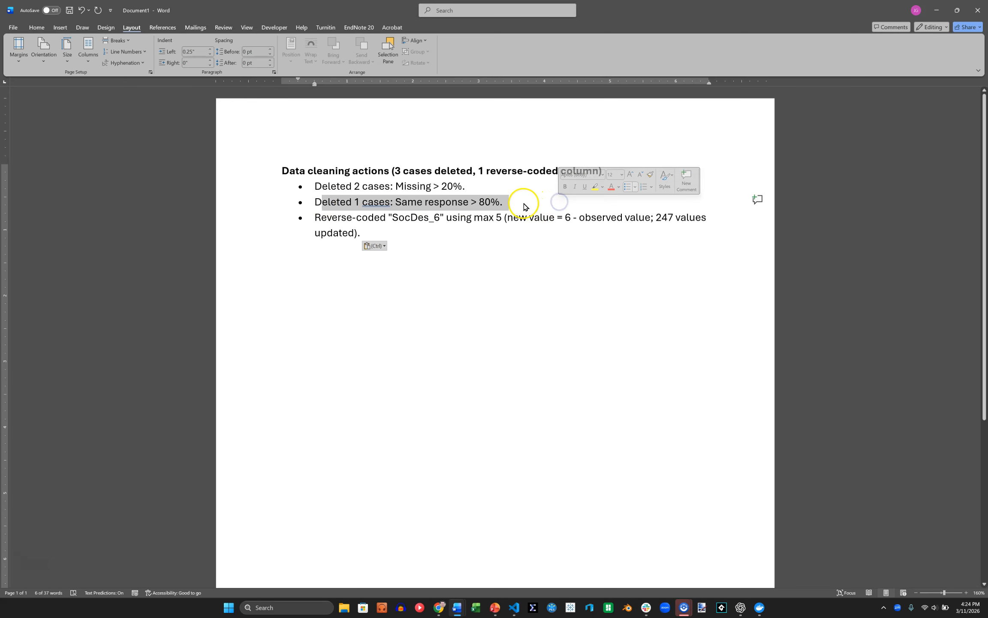
{"action": "left_click_drag", "start_coordinate": [318, 221], "coordinate": [433, 222]}
{"action": "left_click", "coordinate": [483, 224]}
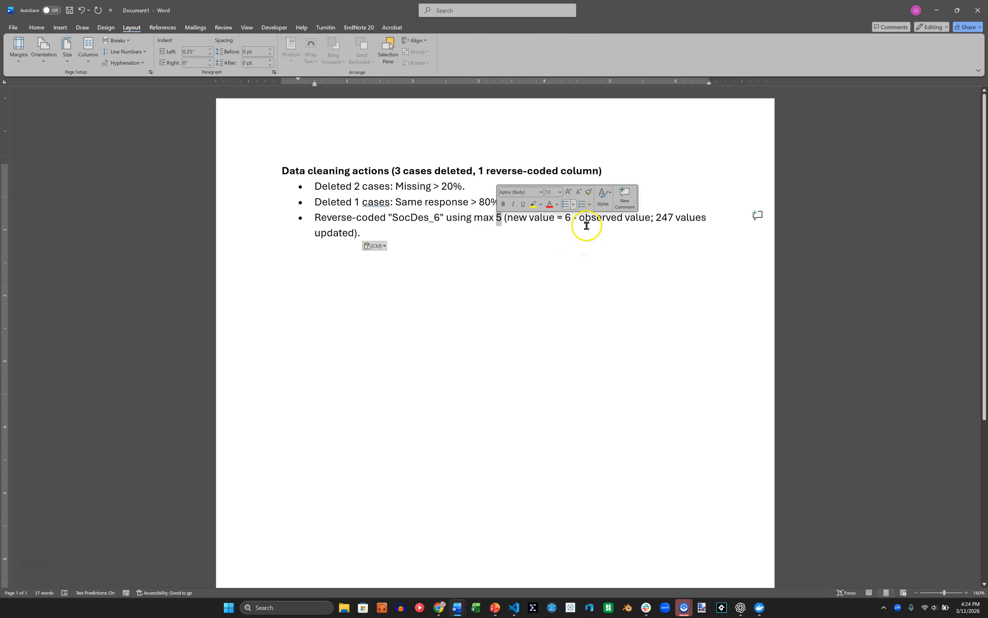
{"action": "left_click_drag", "start_coordinate": [598, 219], "coordinate": [648, 221]}
{"action": "left_click_drag", "start_coordinate": [571, 219], "coordinate": [563, 219]}
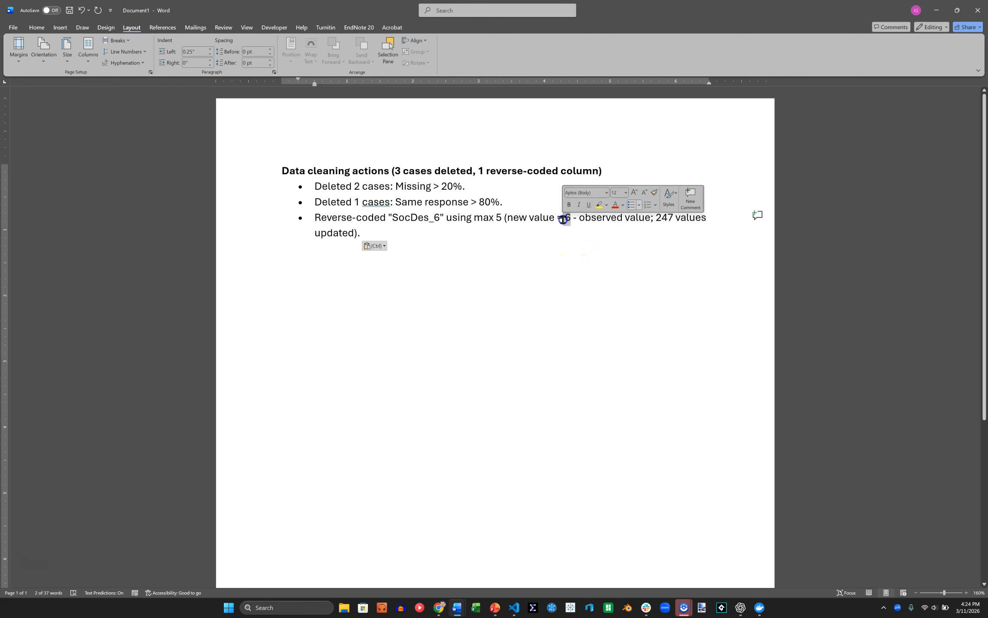
{"action": "left_click_drag", "start_coordinate": [655, 219], "coordinate": [703, 229]}
{"action": "left_click", "coordinate": [481, 229]}
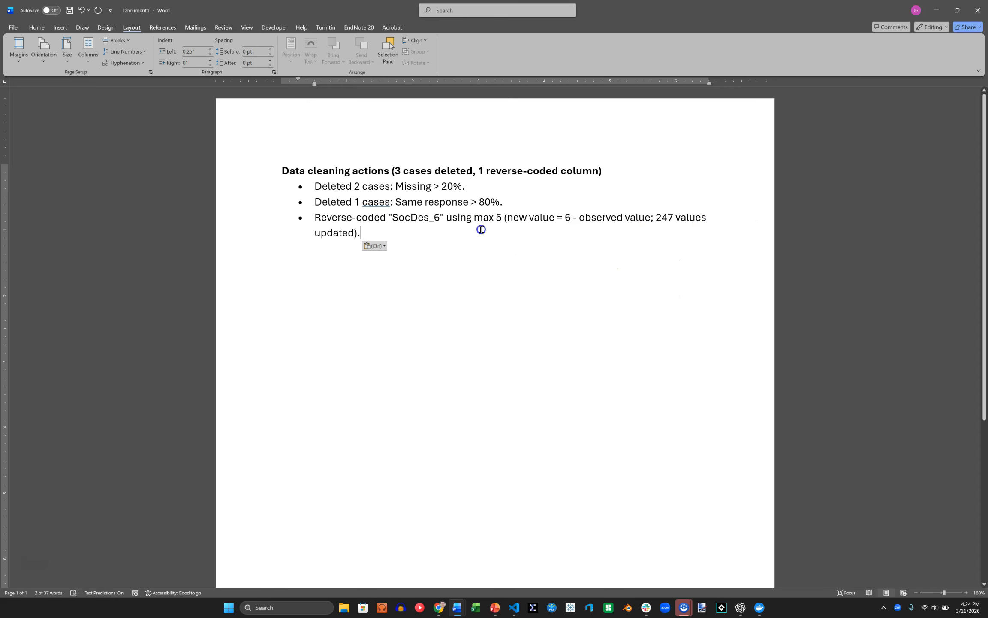
{"action": "left_click_drag", "start_coordinate": [353, 227], "coordinate": [286, 208]}
{"action": "left_click", "coordinate": [519, 240]}
Switch back to SEMwise, run an exploratory factor analysis on Q1 through Q16 with eigenvalue (EV) extraction, and display its pattern matrix.
{"action": "key", "text": "alt+Tab"}
{"action": "left_click", "coordinate": [621, 205]}
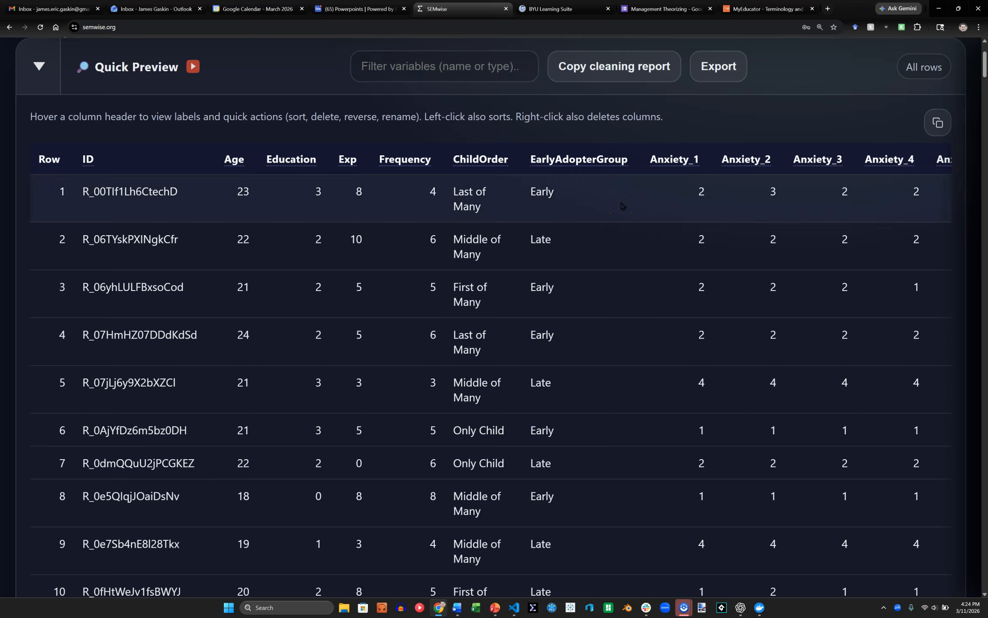
{"action": "left_click", "coordinate": [39, 66]}
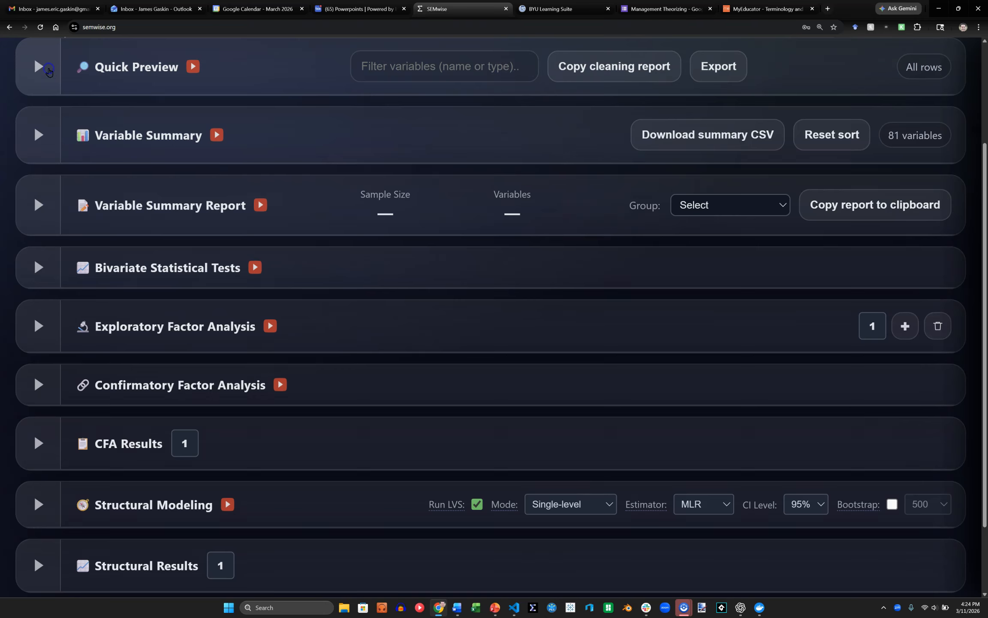
{"action": "left_click", "coordinate": [39, 326]}
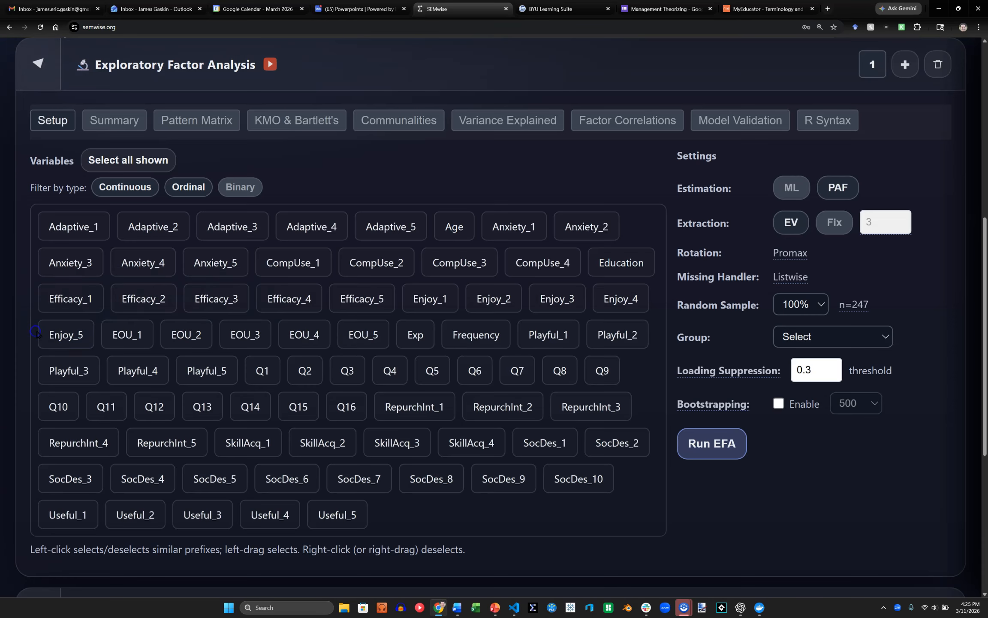
{"action": "left_click", "coordinate": [305, 372]}
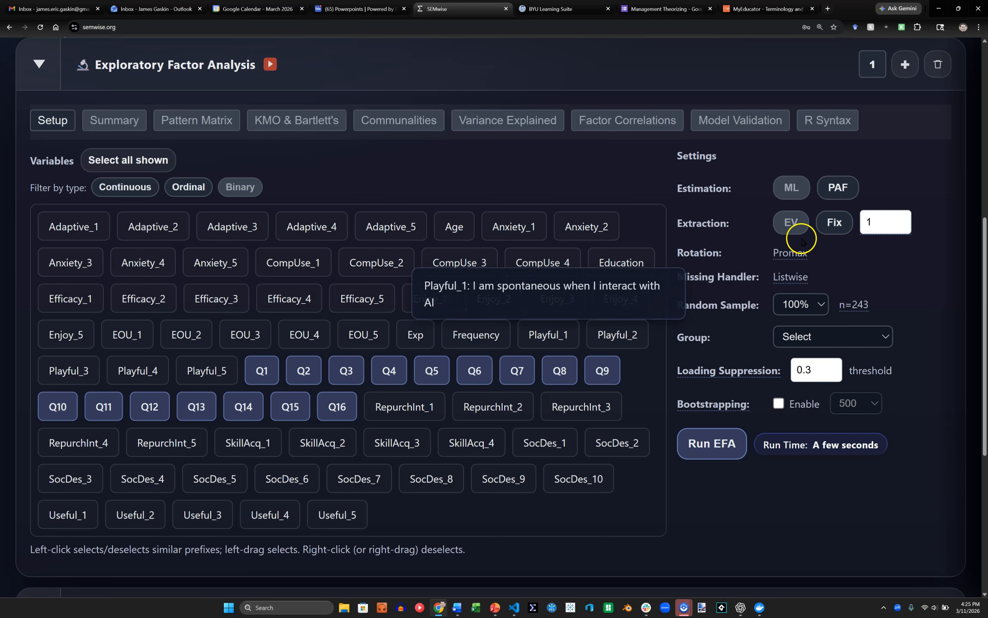
{"action": "left_click", "coordinate": [792, 224]}
{"action": "left_click", "coordinate": [719, 447]}
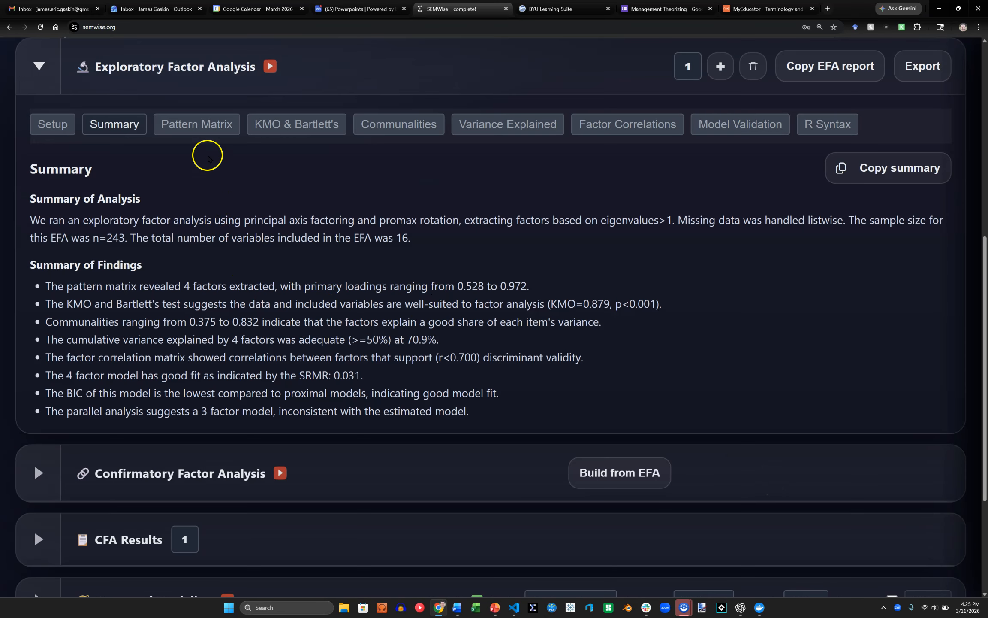
{"action": "left_click", "coordinate": [208, 135]}
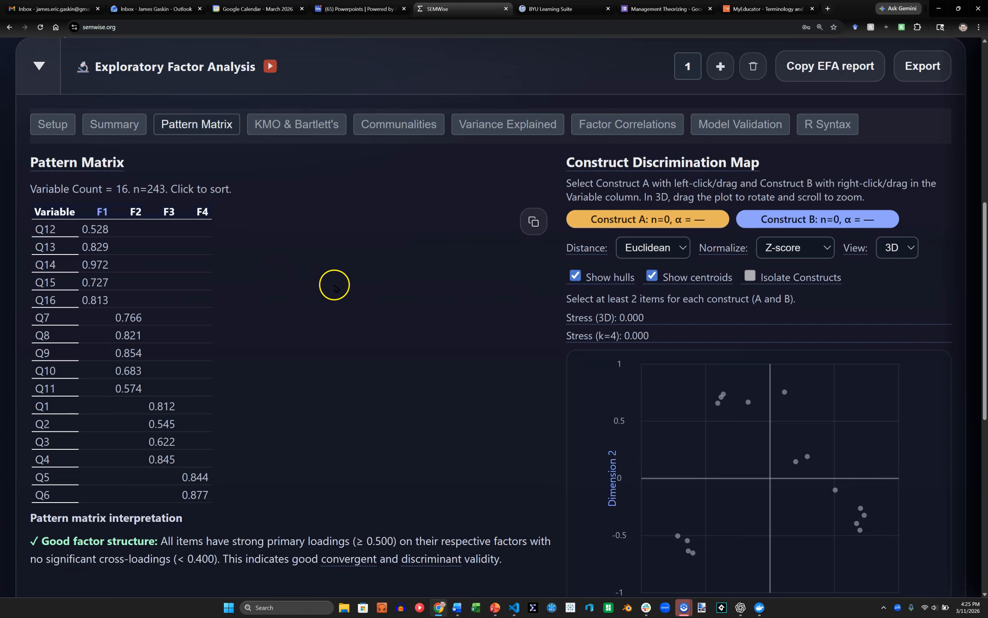
Expand the dataset's Quick Preview and filter its variables by "q" to bring up the Q items.
{"action": "scroll", "coordinate": [12, 273], "scroll_direction": "up", "scroll_amount": 5}
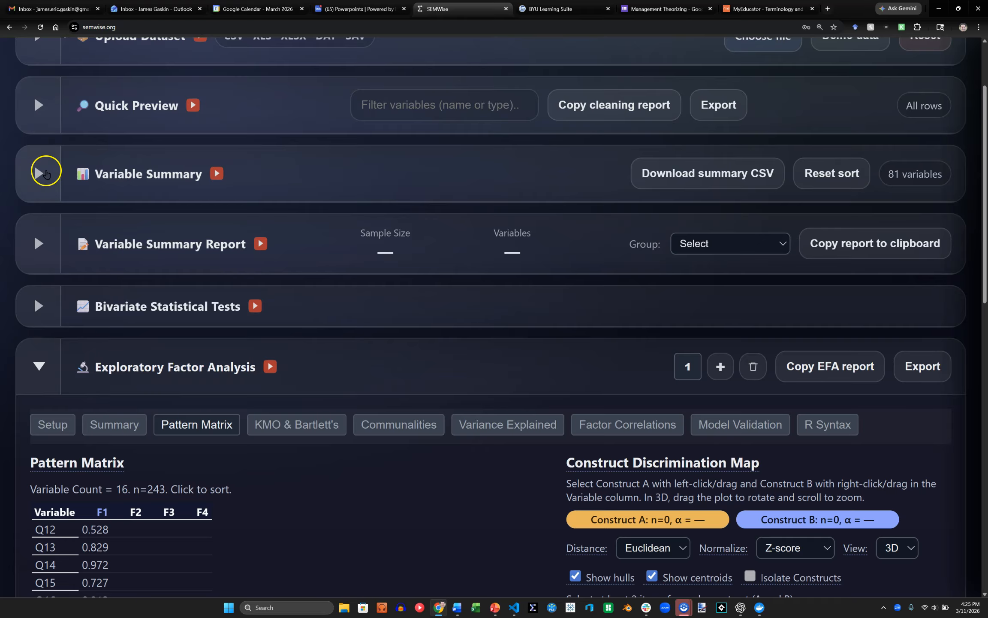
{"action": "left_click", "coordinate": [34, 113]}
{"action": "scroll", "coordinate": [689, 253], "scroll_direction": "right", "scroll_amount": 10}
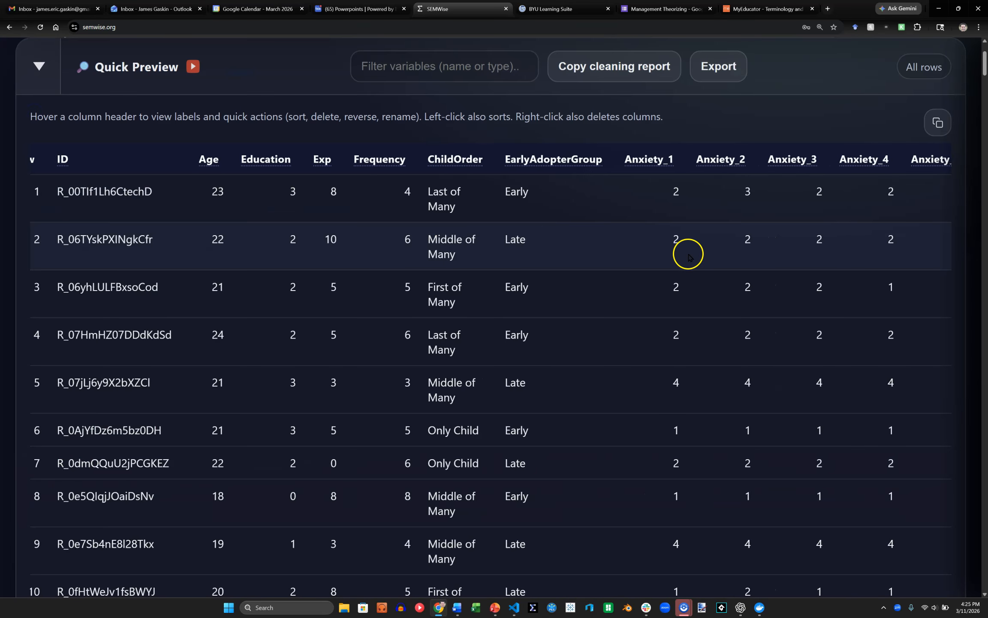
{"action": "left_click", "coordinate": [416, 76]}
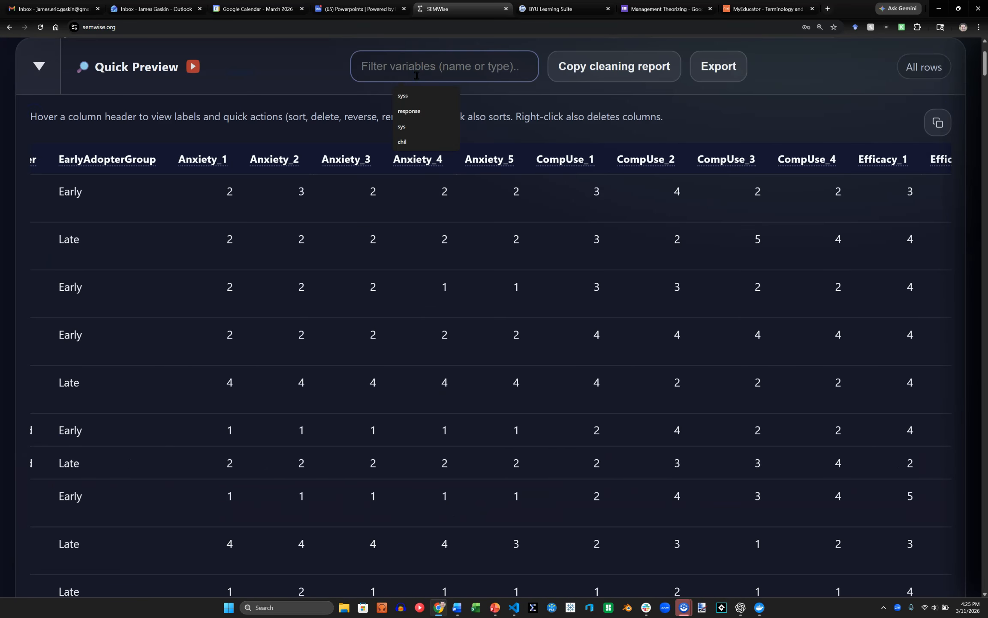
{"action": "type", "text": "q"}
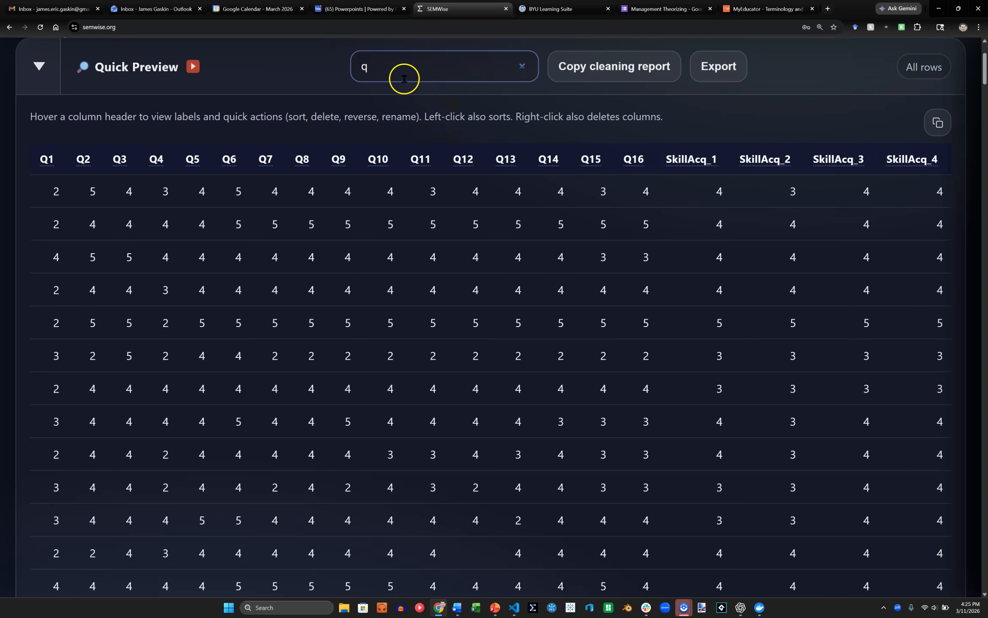
{"action": "mouse_move", "coordinate": [84, 162]}
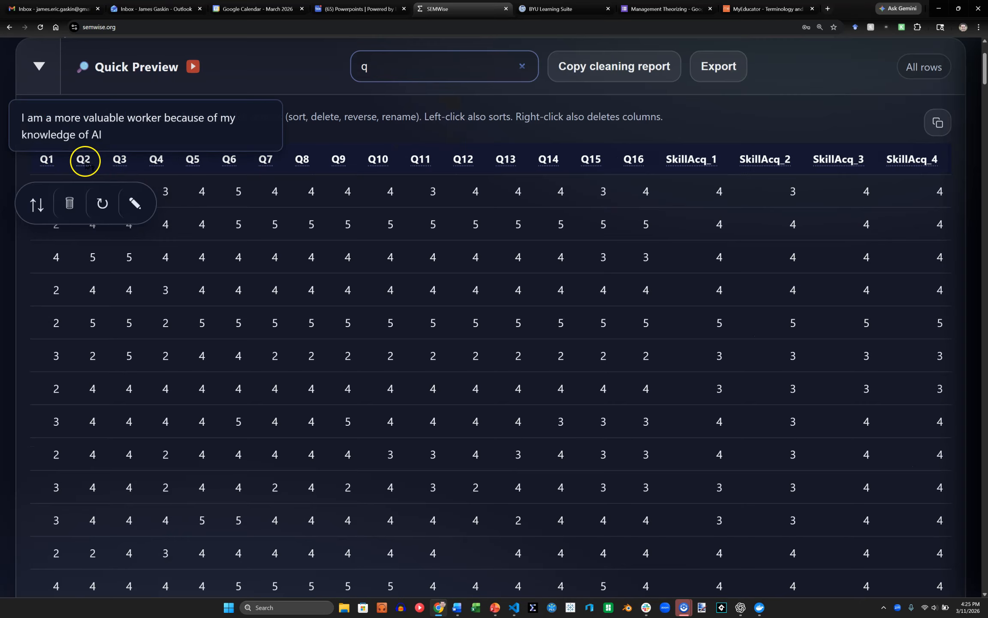
{"action": "left_click", "coordinate": [74, 202]}
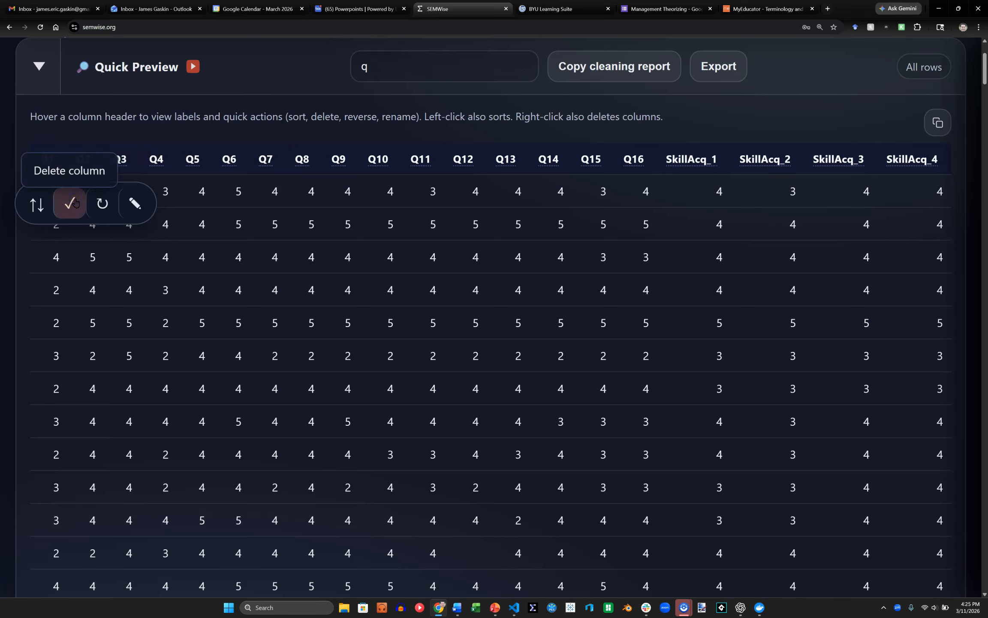
{"action": "left_click", "coordinate": [74, 203]}
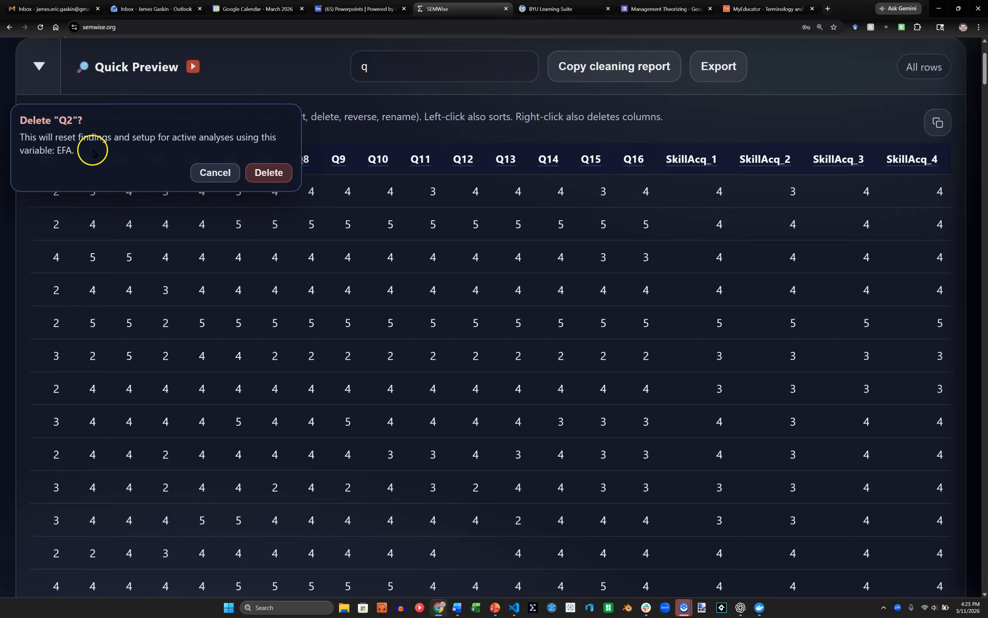
{"action": "left_click", "coordinate": [221, 165]}
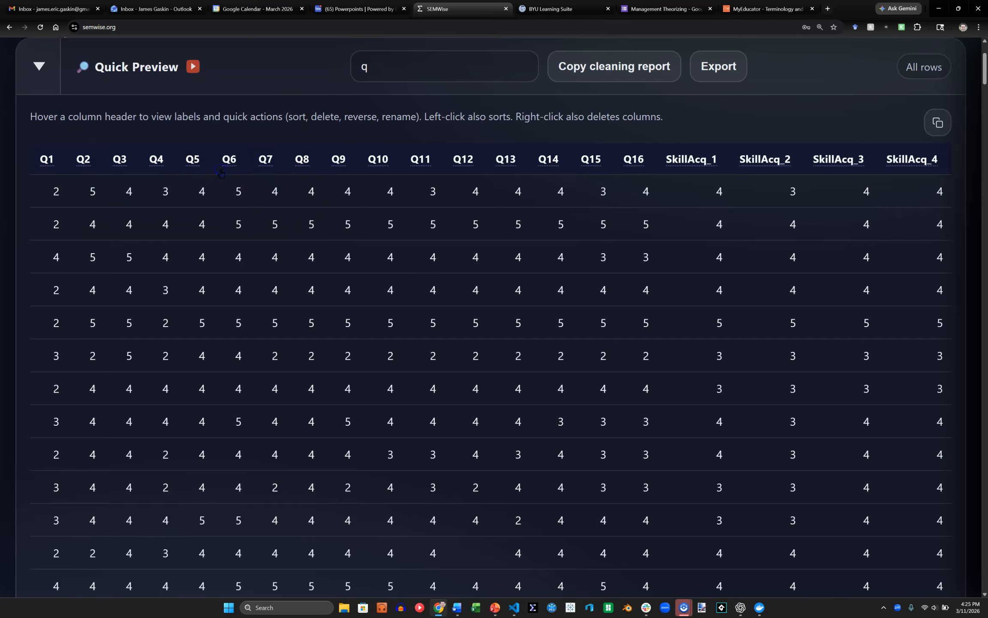
Delete the Q2 column from the dataset, accepting the reset of the factor analysis that uses it.
{"action": "mouse_move", "coordinate": [87, 160]}
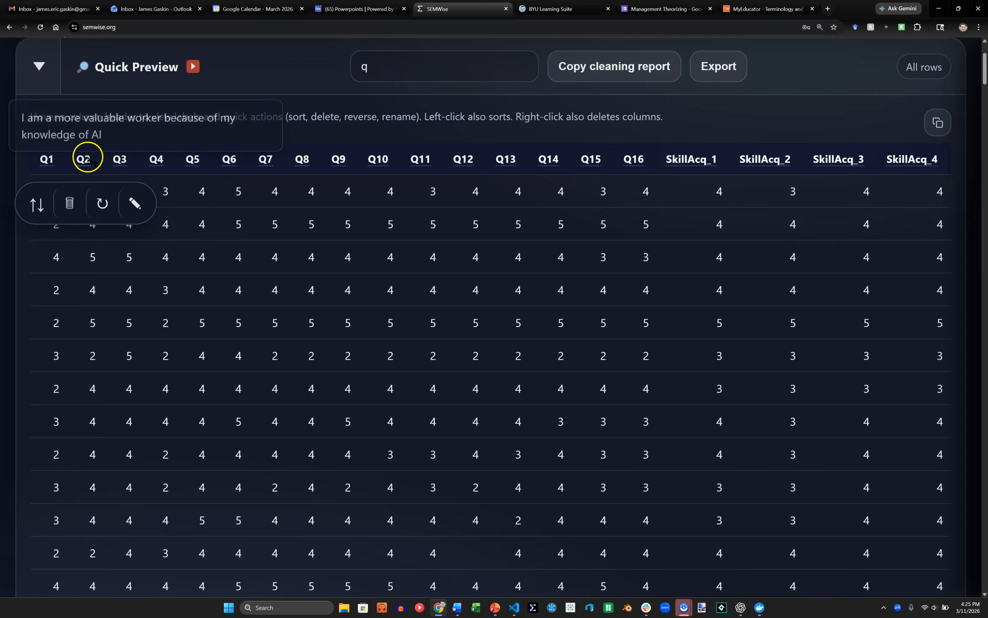
{"action": "left_click", "coordinate": [73, 200]}
{"action": "left_click", "coordinate": [268, 168]}
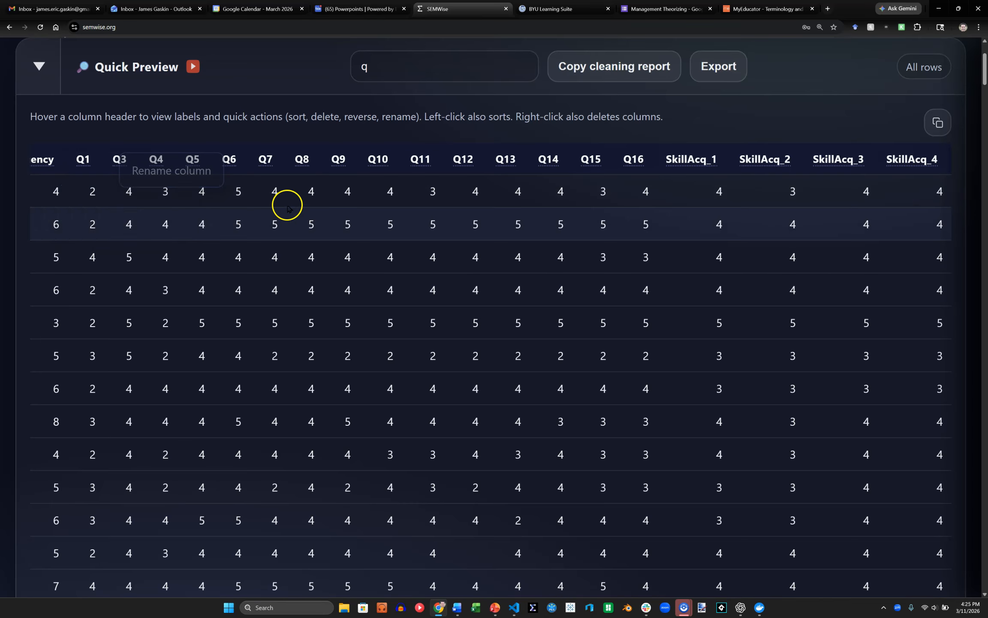
Collapse the data preview and examine the variable list and settings in the exploratory factor analysis setup.
{"action": "left_click", "coordinate": [42, 67]}
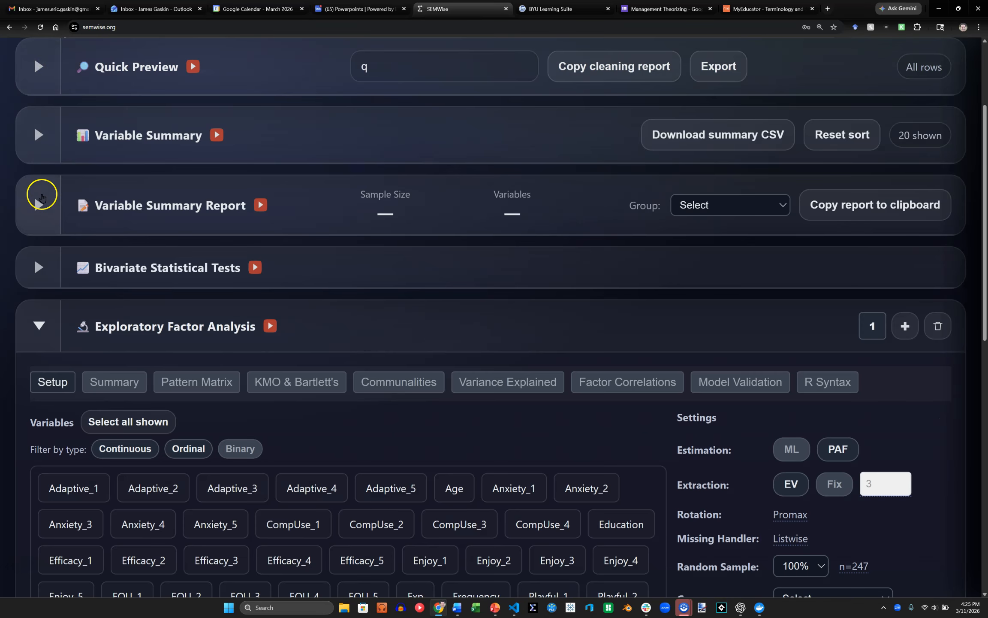
{"action": "scroll", "coordinate": [17, 325], "scroll_direction": "down", "scroll_amount": 5}
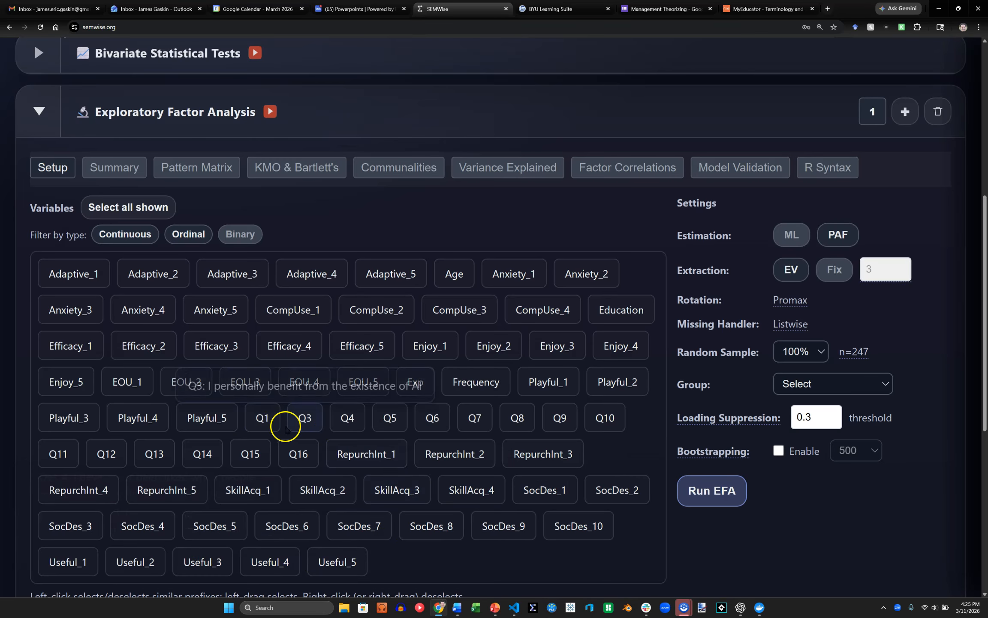
{"action": "scroll", "coordinate": [27, 326], "scroll_direction": "down", "scroll_amount": 4}
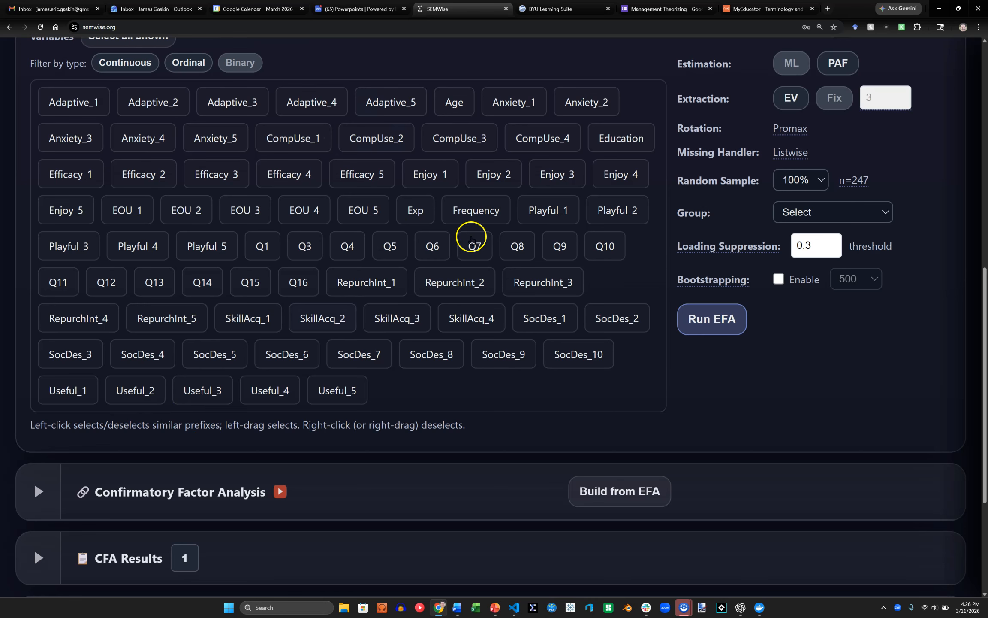
{"action": "scroll", "coordinate": [29, 317], "scroll_direction": "up", "scroll_amount": 9}
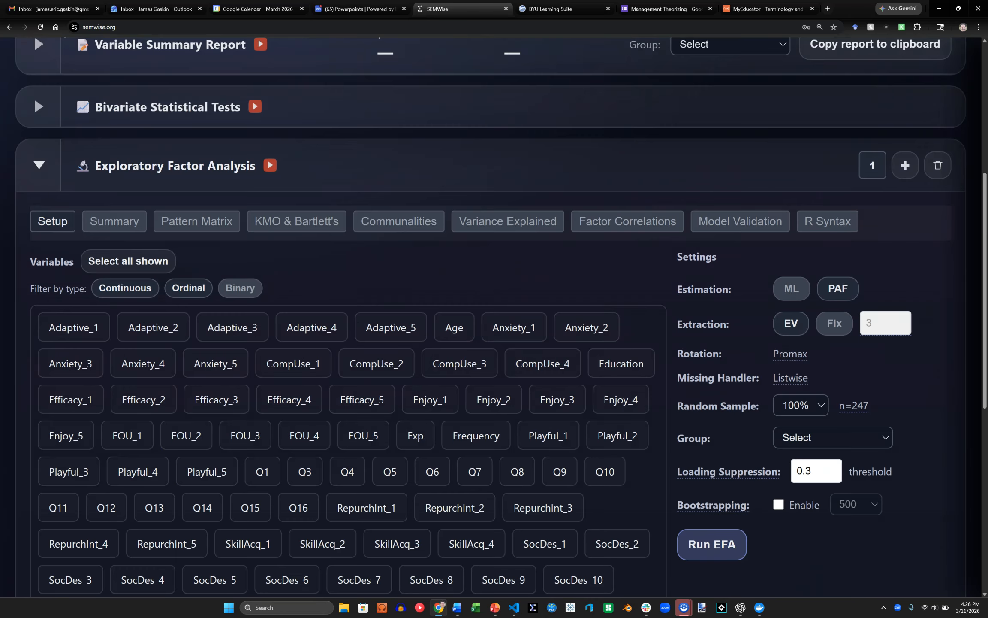
{"action": "scroll", "coordinate": [36, 236], "scroll_direction": "up", "scroll_amount": 1}
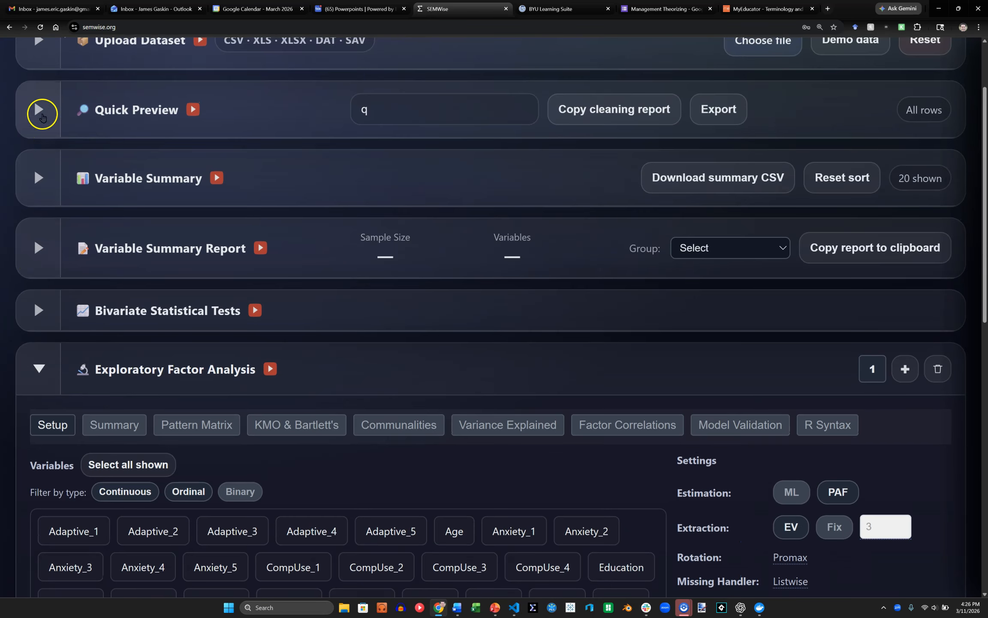
Expand the data preview again and bring up the column actions for Q5.
{"action": "left_click", "coordinate": [38, 111]}
{"action": "mouse_move", "coordinate": [196, 159]}
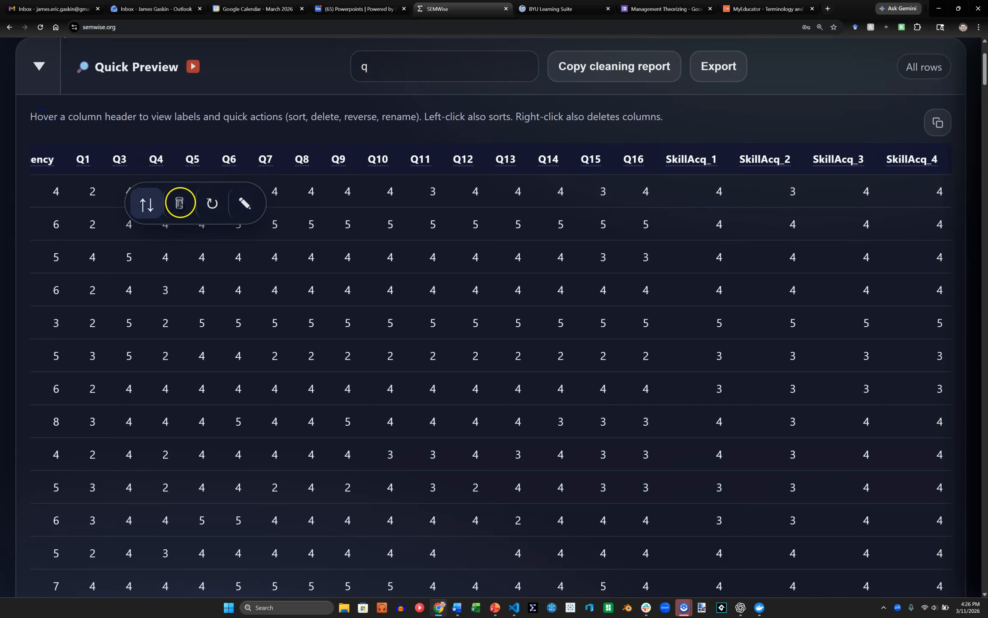